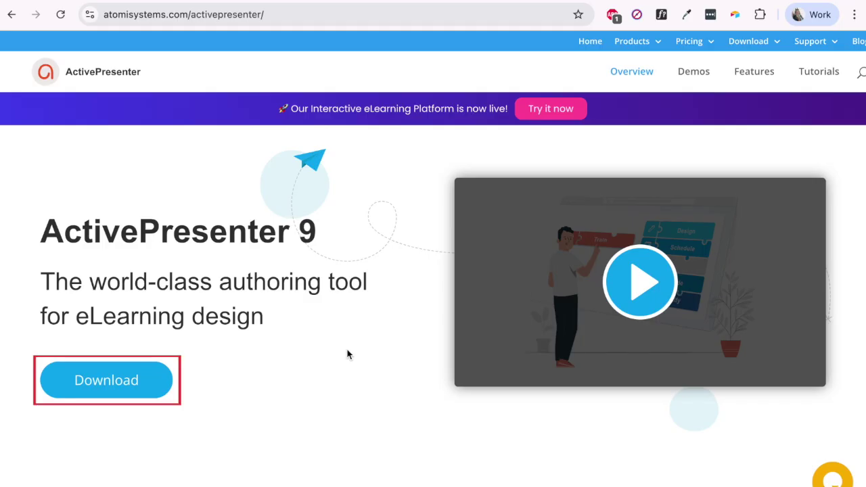
- Start downloading the ActivePresenter 9.3.0 macOS installer from the Atomi Systems download page
{"action": "left_click", "coordinate": [135, 381]}
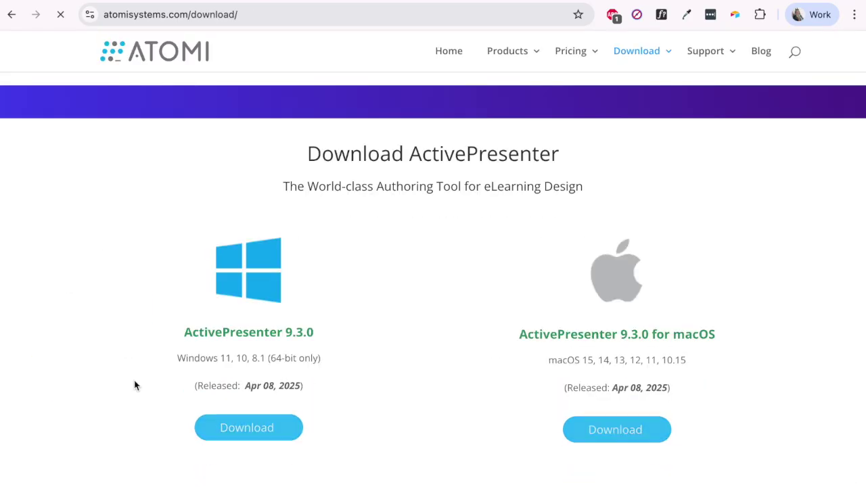
{"action": "scroll", "coordinate": [93, 374], "scroll_direction": "down", "scroll_amount": 1}
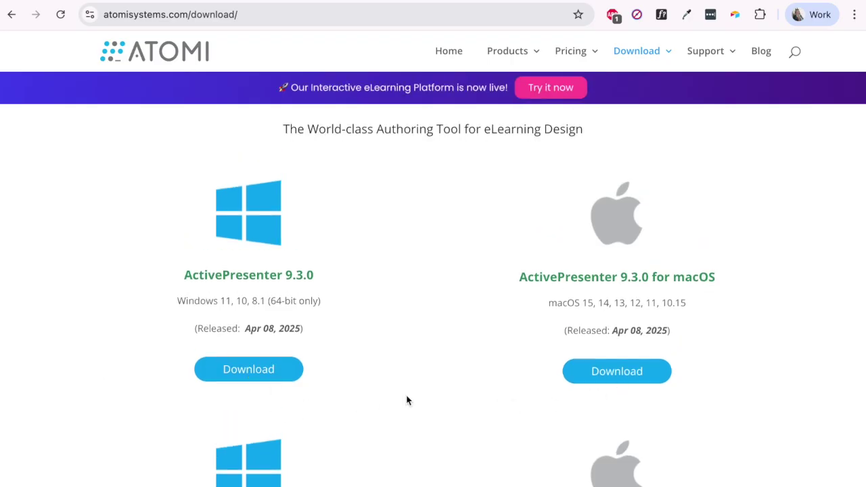
{"action": "left_click", "coordinate": [603, 379]}
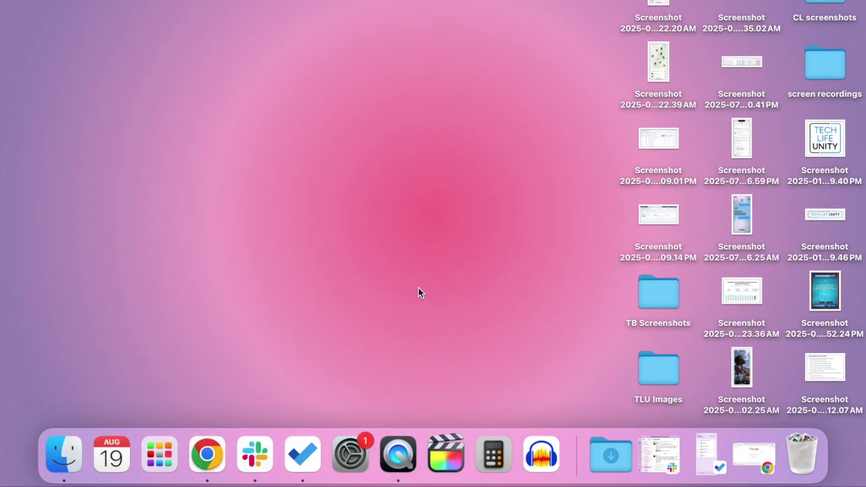
- Install ActivePresenter from ActivePresenter_v9.3.0_setup.dmg, accepting the licence, and show it in Launchpad
{"action": "left_click", "coordinate": [606, 456]}
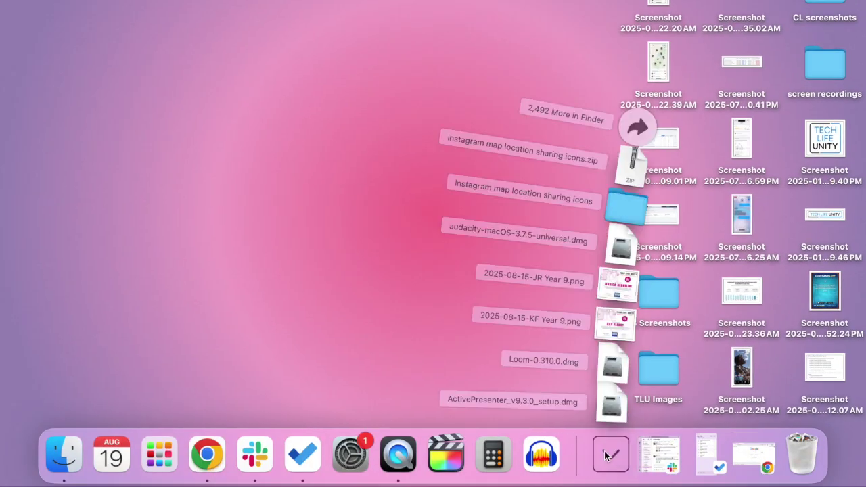
{"action": "left_click", "coordinate": [359, 286]}
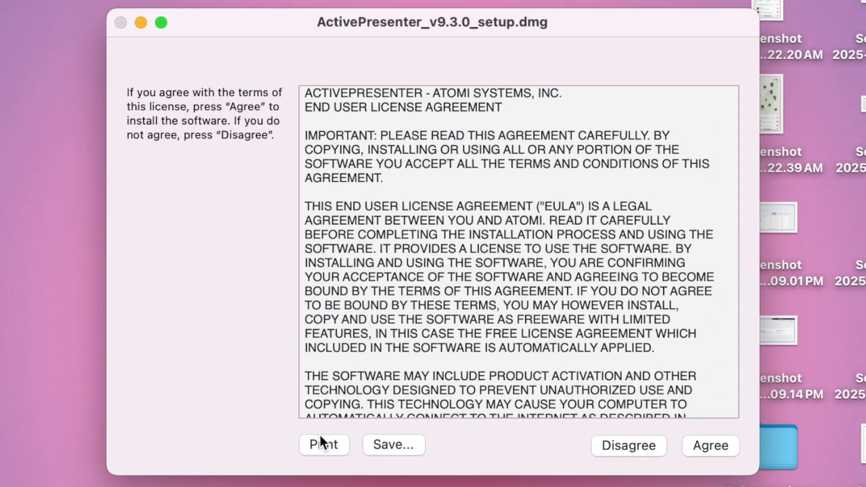
{"action": "left_click", "coordinate": [583, 296]}
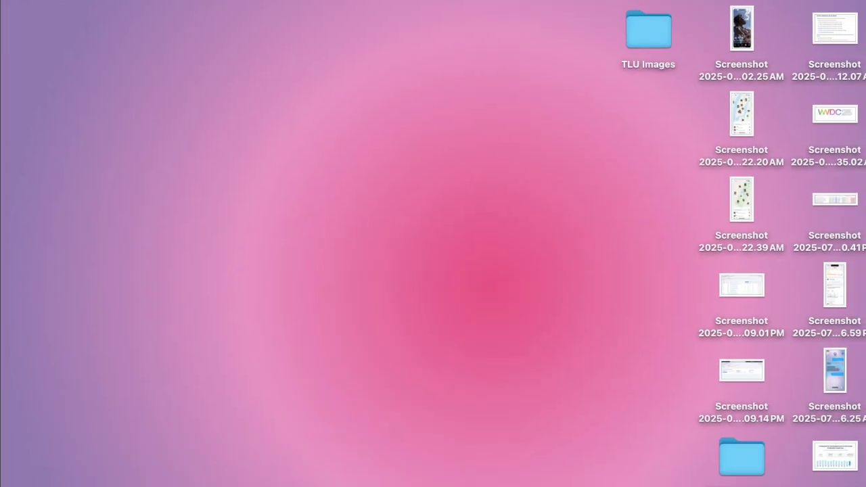
{"action": "left_click", "coordinate": [162, 461]}
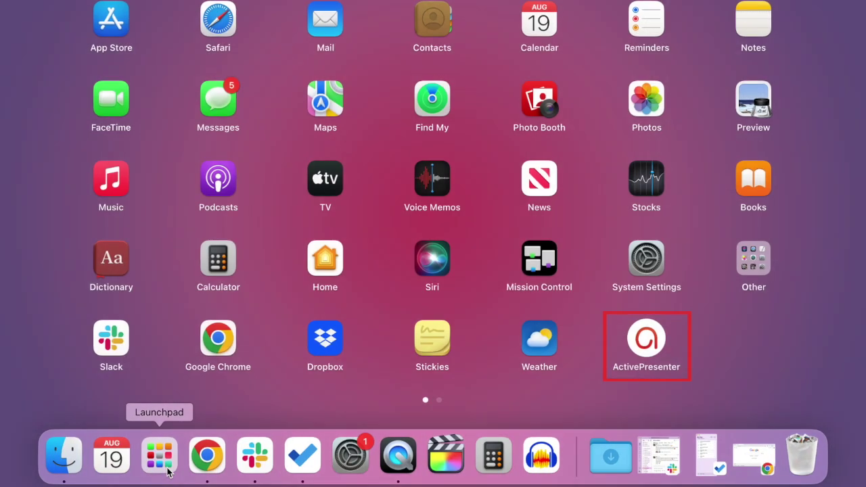
- Launch ActivePresenter and start a Record Screen as Video project with a Custom 280 x 269 area
{"action": "left_click", "coordinate": [531, 387]}
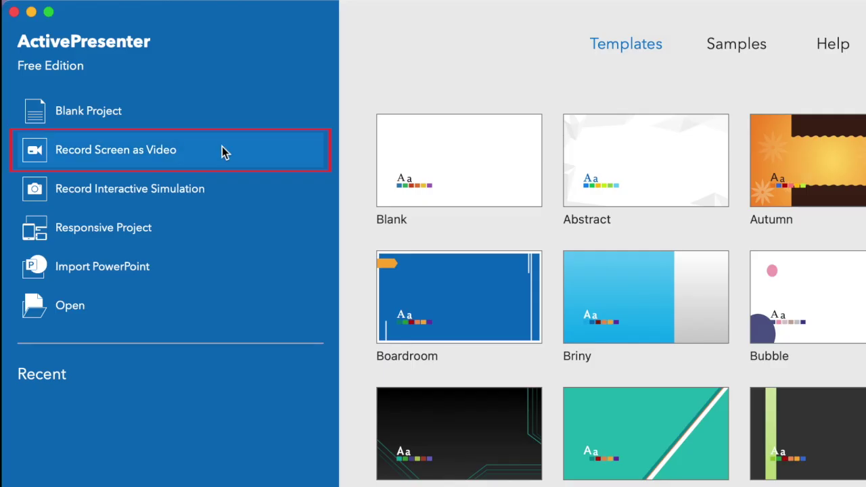
{"action": "left_click", "coordinate": [200, 154]}
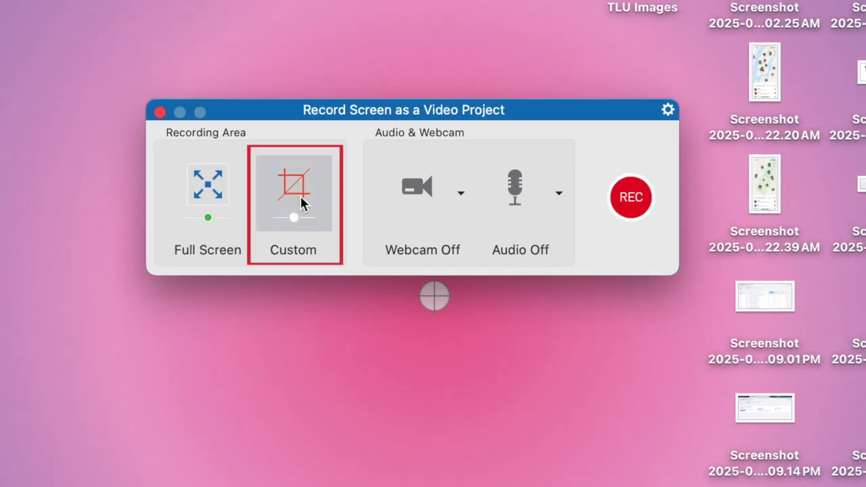
{"action": "left_click", "coordinate": [282, 188]}
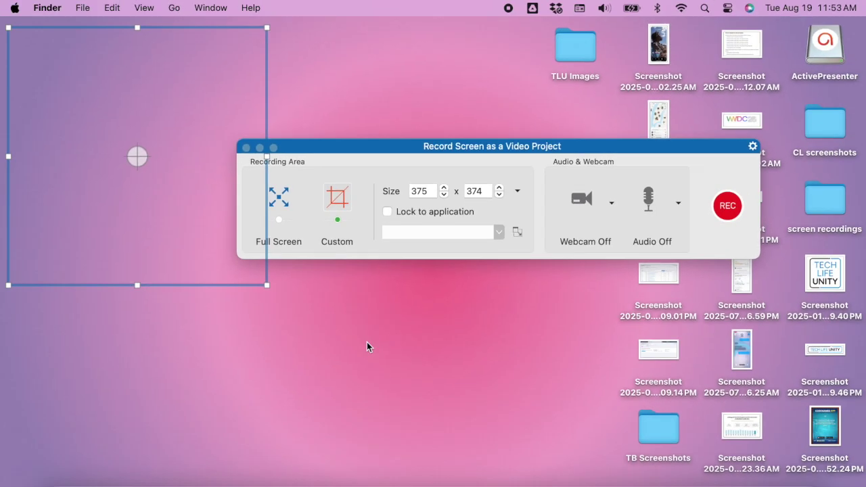
{"action": "mouse_move", "coordinate": [367, 347]}
{"action": "left_mouse_down"}
{"action": "mouse_move", "coordinate": [583, 466]}
{"action": "mouse_move", "coordinate": [327, 352]}
{"action": "mouse_move", "coordinate": [240, 213]}
{"action": "mouse_move", "coordinate": [202, 214]}
{"action": "left_mouse_up"}
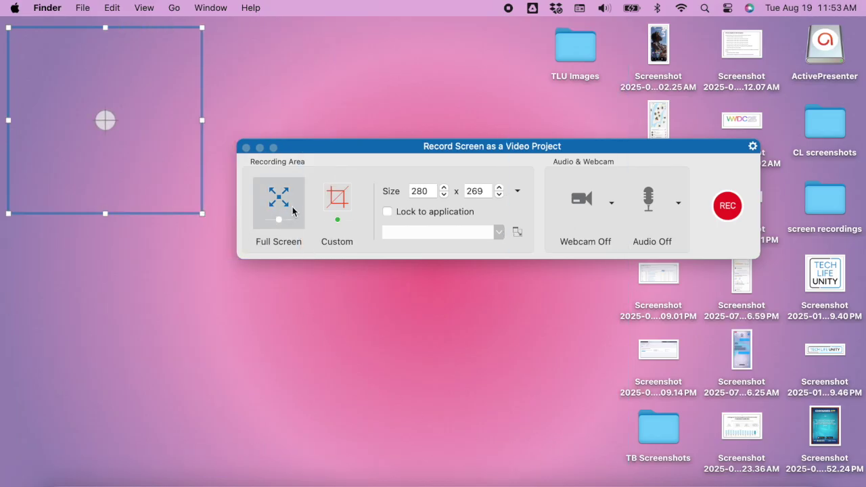
{"action": "left_click", "coordinate": [279, 198]}
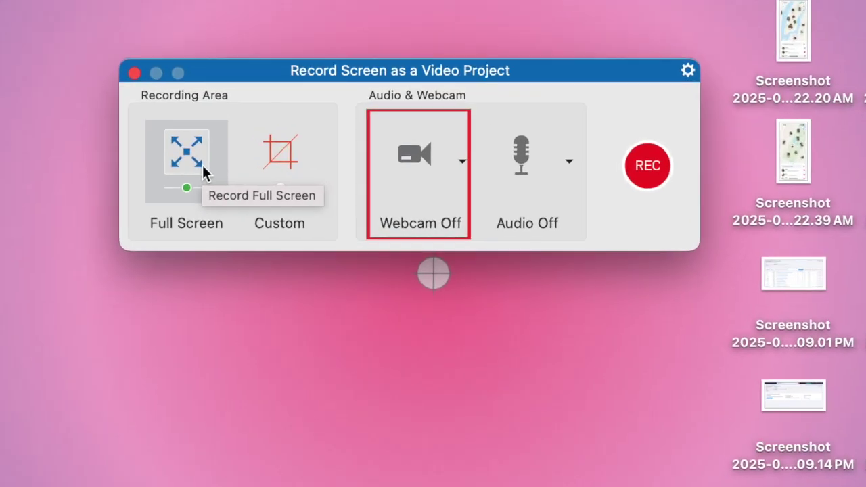
{"action": "left_click", "coordinate": [411, 156]}
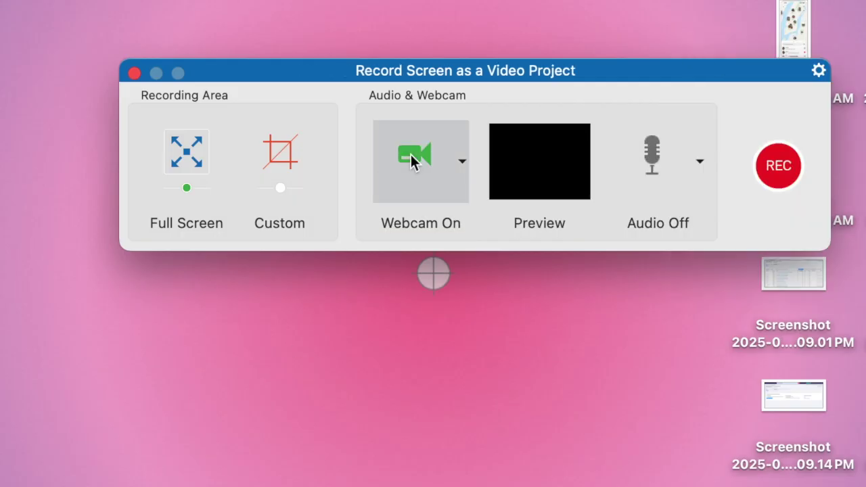
{"action": "left_click", "coordinate": [411, 157]}
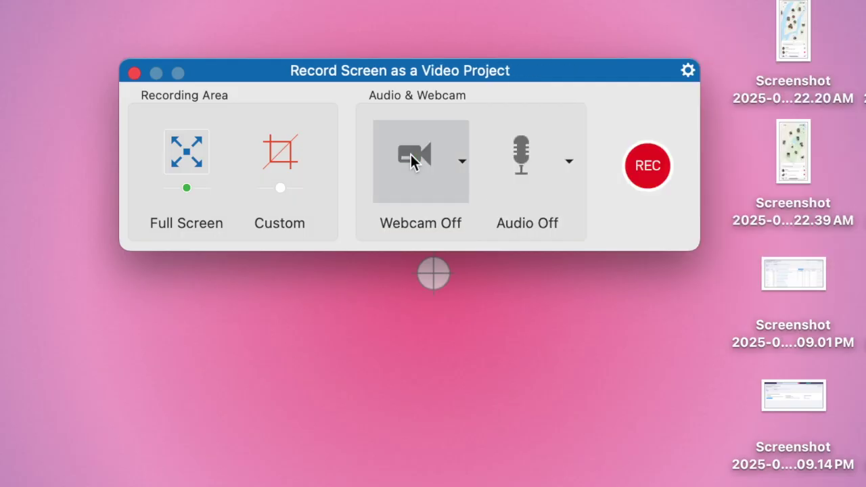
{"action": "left_click", "coordinate": [514, 157]}
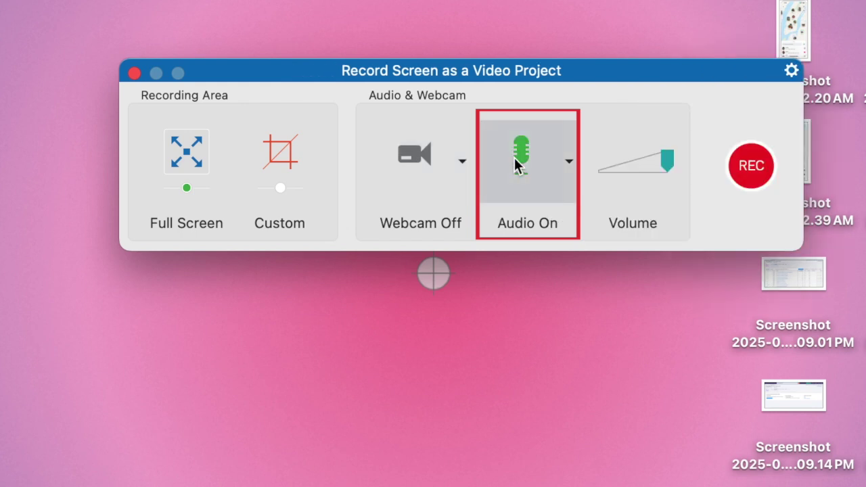
{"action": "left_click", "coordinate": [515, 158]}
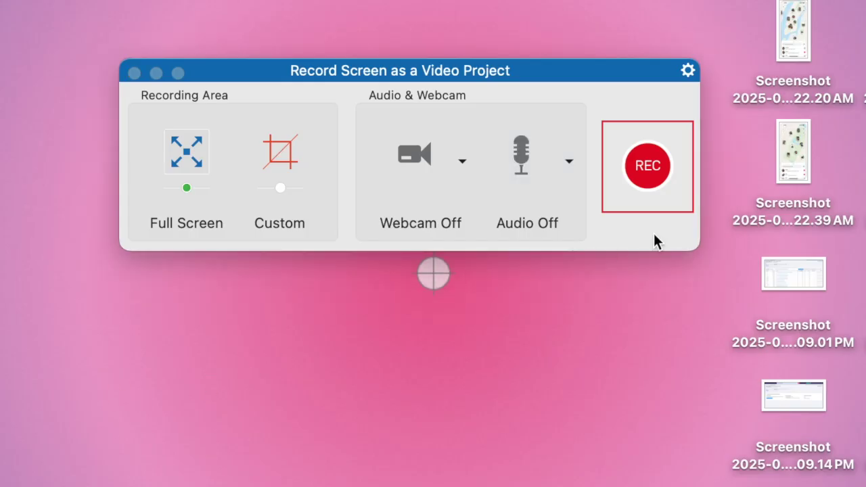
- Record the full screen while scrolling through the Tech Life Unity channel's Videos page
{"action": "left_click", "coordinate": [655, 173]}
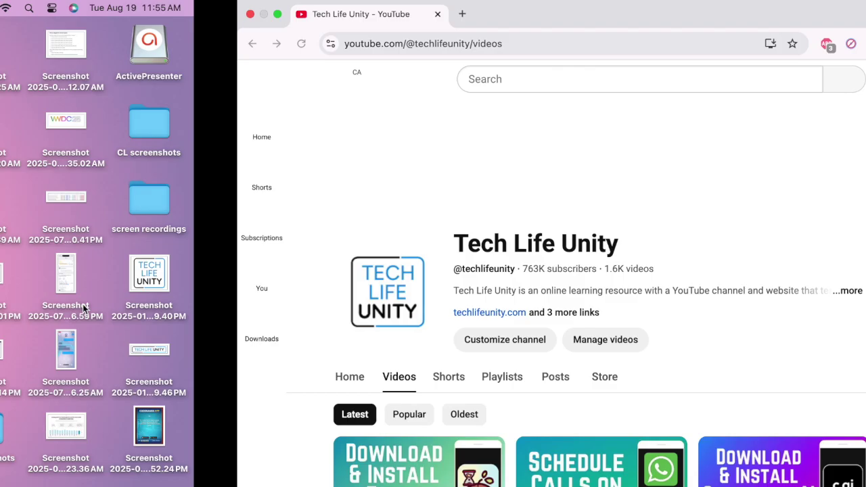
{"action": "scroll", "coordinate": [83, 304], "scroll_direction": "down", "scroll_amount": 5}
{"action": "scroll", "coordinate": [83, 309], "scroll_direction": "down", "scroll_amount": 5}
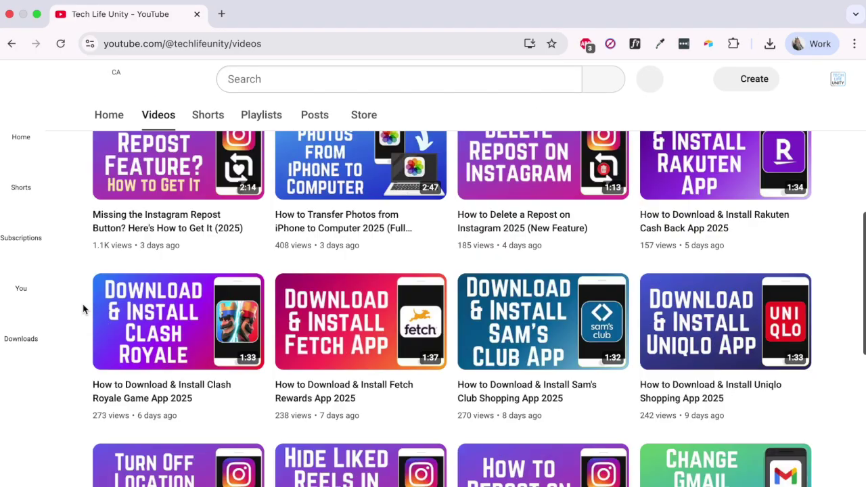
{"action": "scroll", "coordinate": [83, 309], "scroll_direction": "down", "scroll_amount": 5}
{"action": "scroll", "coordinate": [83, 310], "scroll_direction": "down", "scroll_amount": 5}
{"action": "scroll", "coordinate": [82, 309], "scroll_direction": "up", "scroll_amount": 15}
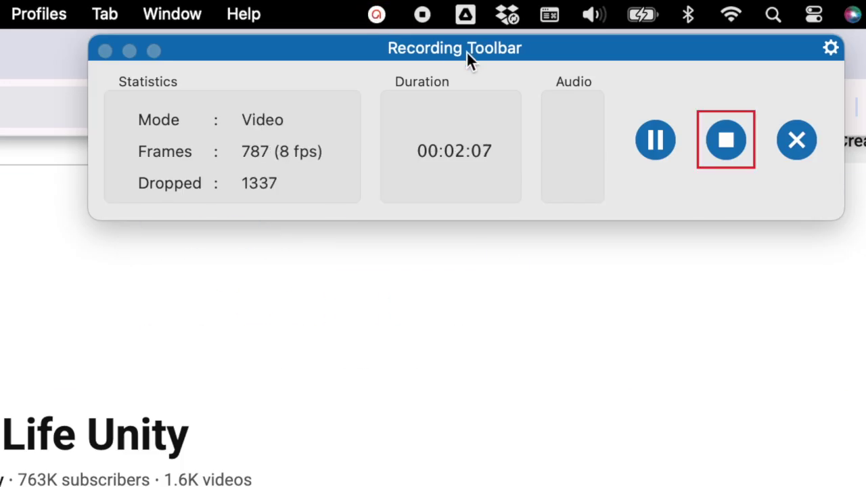
- Stop the recording and play back the 2:07 capture in the Untitled project's timeline
{"action": "left_click", "coordinate": [725, 151]}
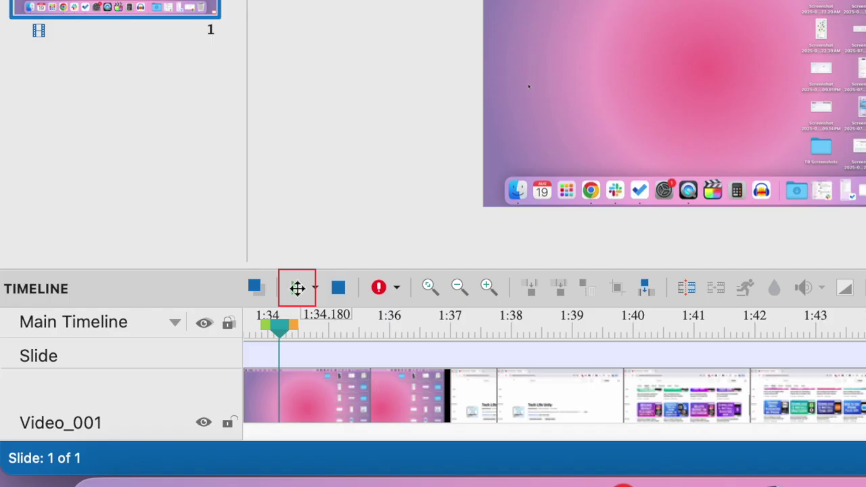
{"action": "left_click", "coordinate": [297, 288]}
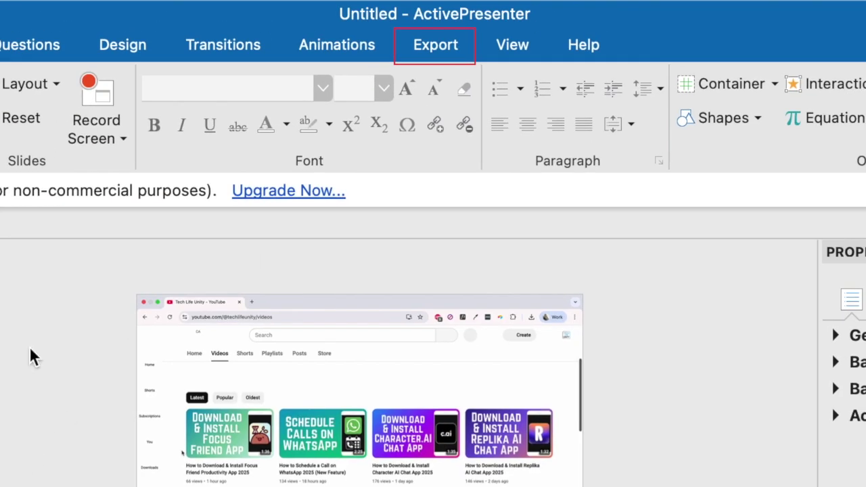
- Export the project as an MP4 video named 'example screen recording' to its Video folder
{"action": "left_click", "coordinate": [445, 46]}
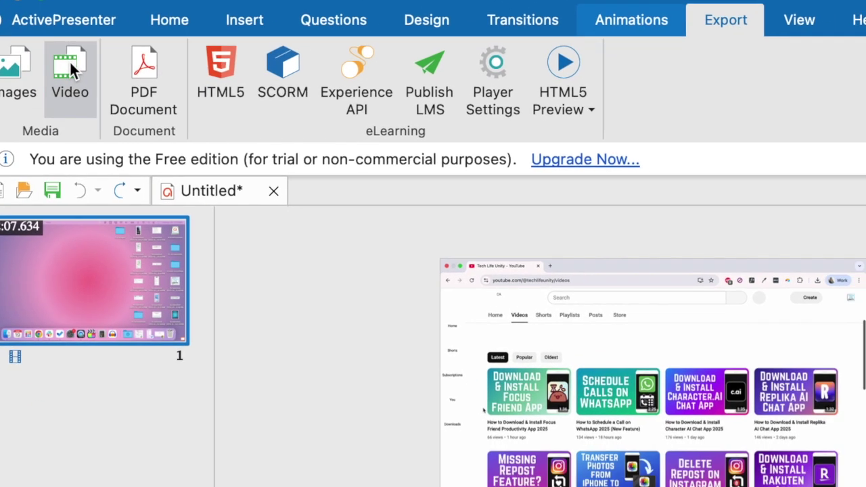
{"action": "left_click", "coordinate": [70, 71]}
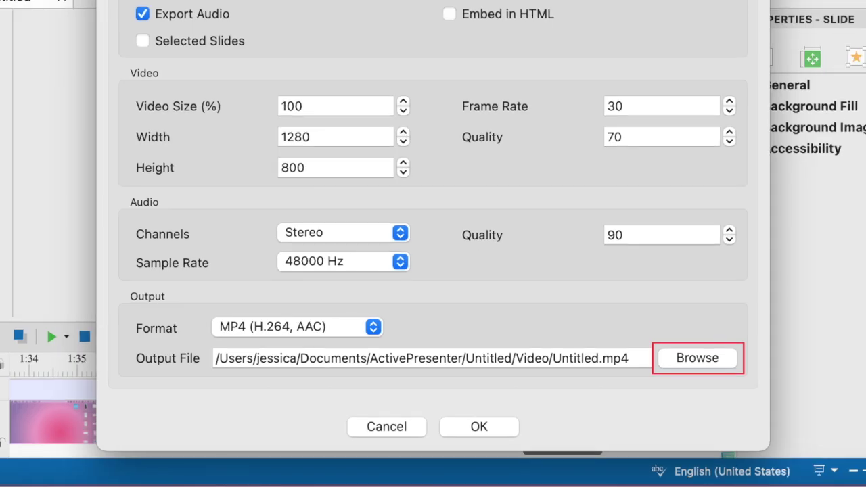
{"action": "left_click", "coordinate": [679, 366]}
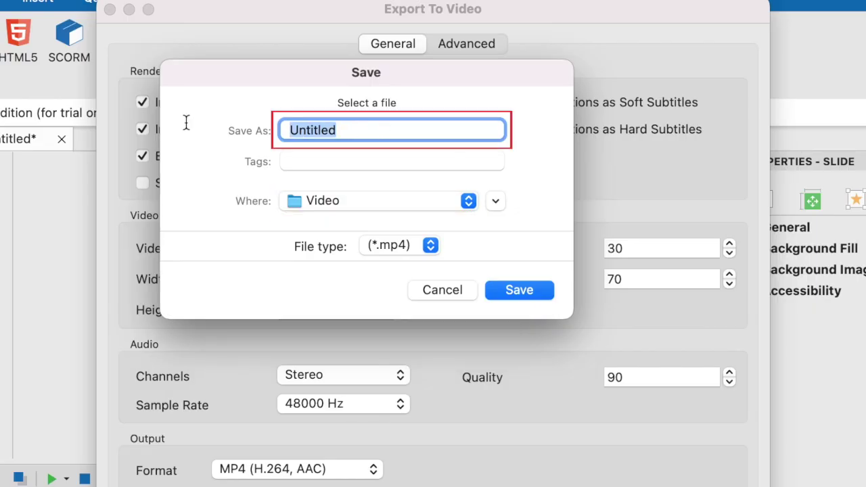
{"action": "type", "text": "example screen recording"}
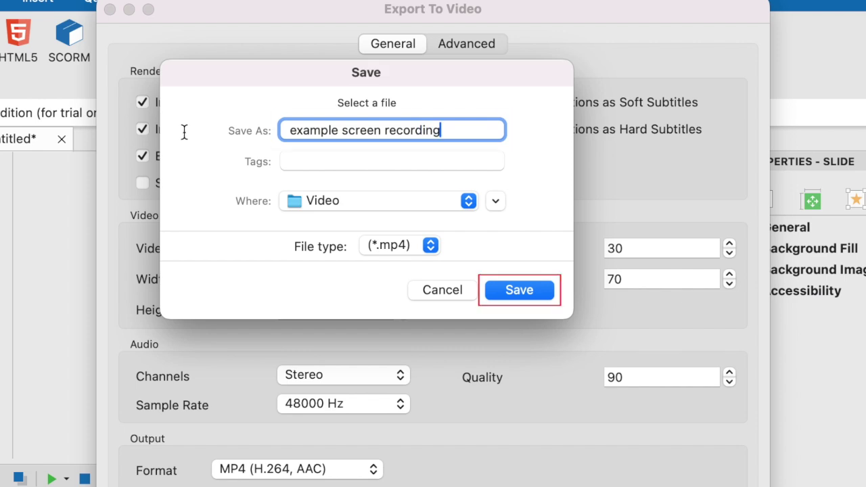
{"action": "left_click", "coordinate": [511, 288]}
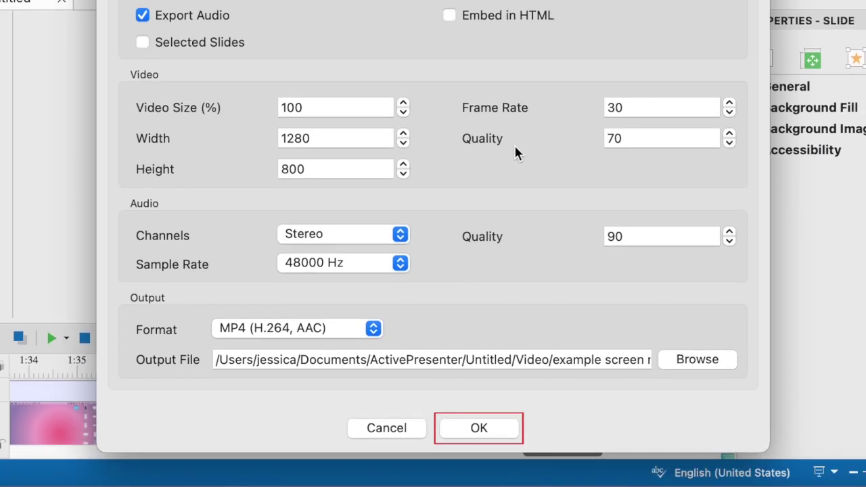
{"action": "left_click", "coordinate": [501, 430]}
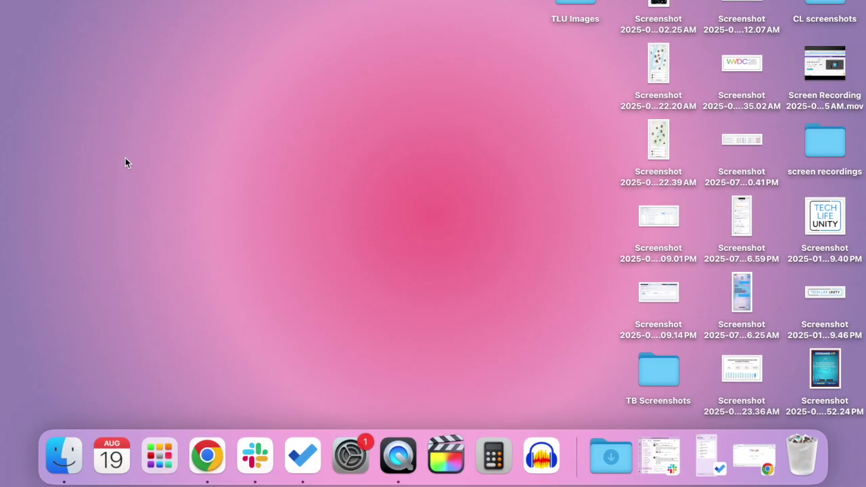
- Open example screen recording.mp4 from Documents > ActivePresenter > Untitled > Video in QuickTime Player
{"action": "right_click", "coordinate": [64, 454]}
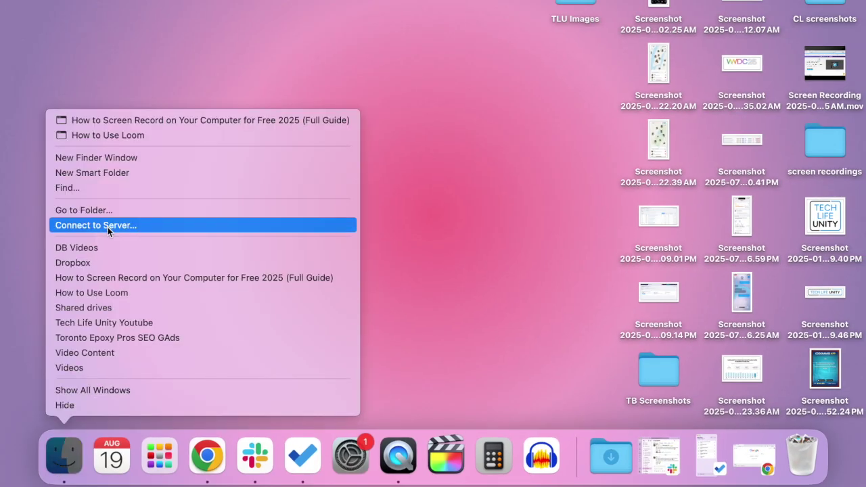
{"action": "left_click", "coordinate": [110, 158]}
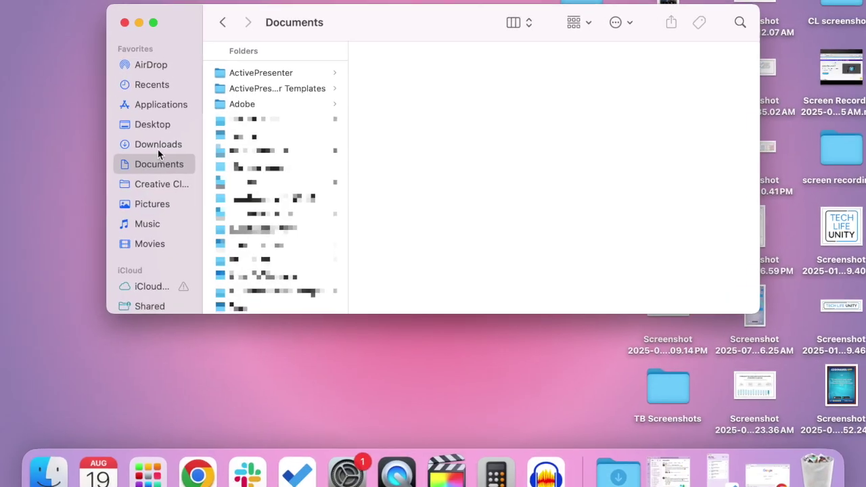
{"action": "left_click", "coordinate": [242, 108]}
{"action": "left_click", "coordinate": [374, 121]}
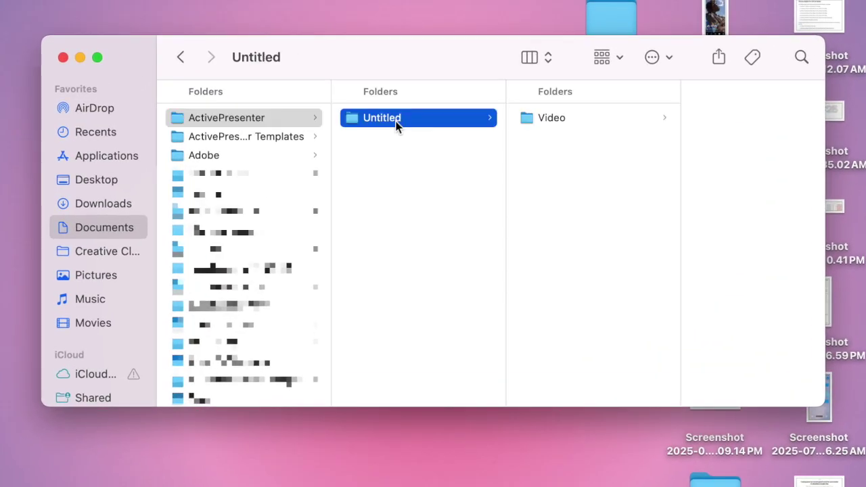
{"action": "left_click", "coordinate": [557, 126]}
{"action": "left_click", "coordinate": [705, 120]}
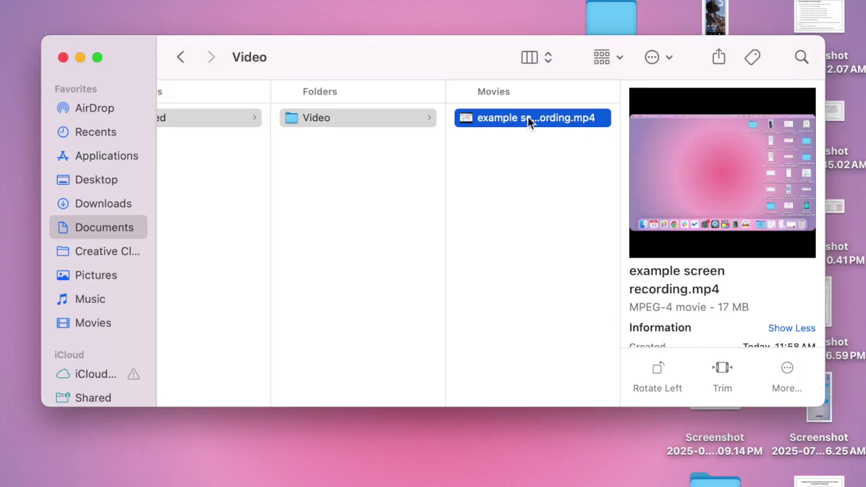
{"action": "double_click", "coordinate": [528, 117]}
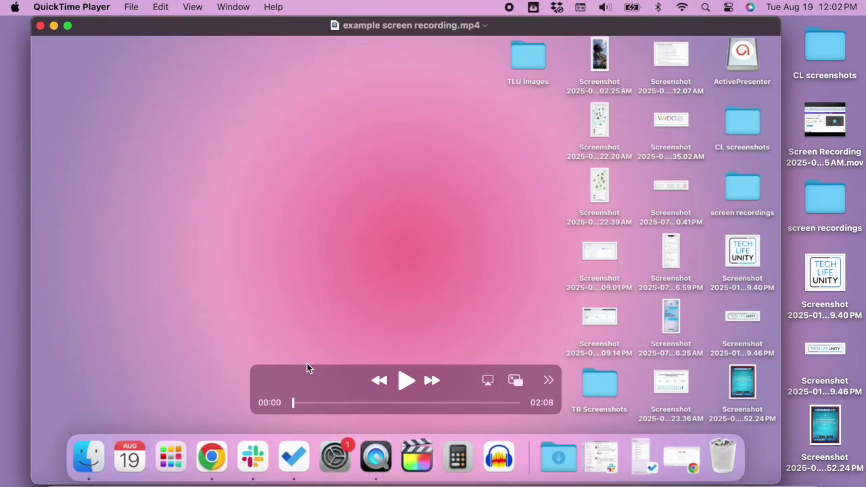
- Drag QuickTime's playhead to about 1:32 of example screen recording.mp4 to review it
{"action": "left_click_drag", "start_coordinate": [294, 403], "coordinate": [459, 404]}
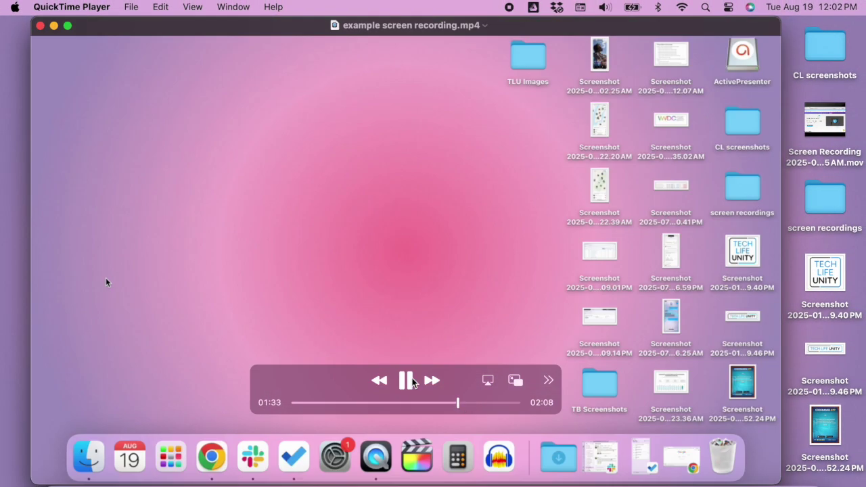